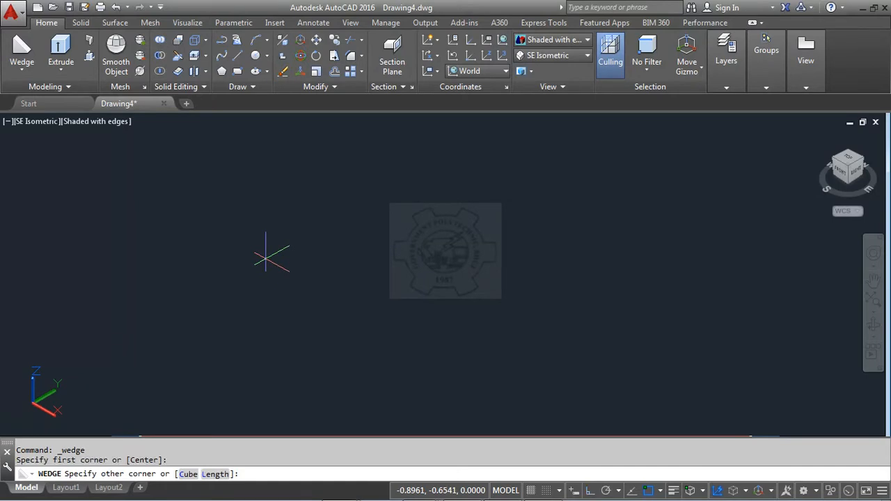
click(591, 490)
text(@)
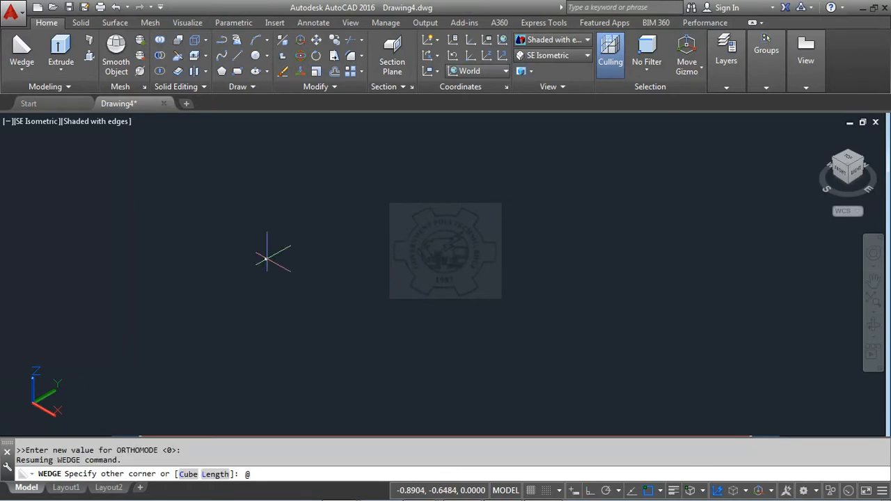
text(100,80,25)
key(Return)
text(z)
key(Return)
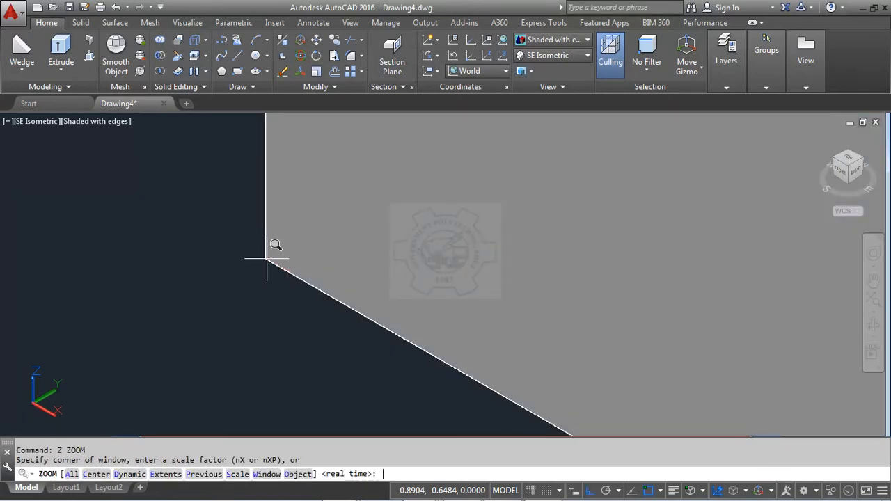
text(e)
key(Return)
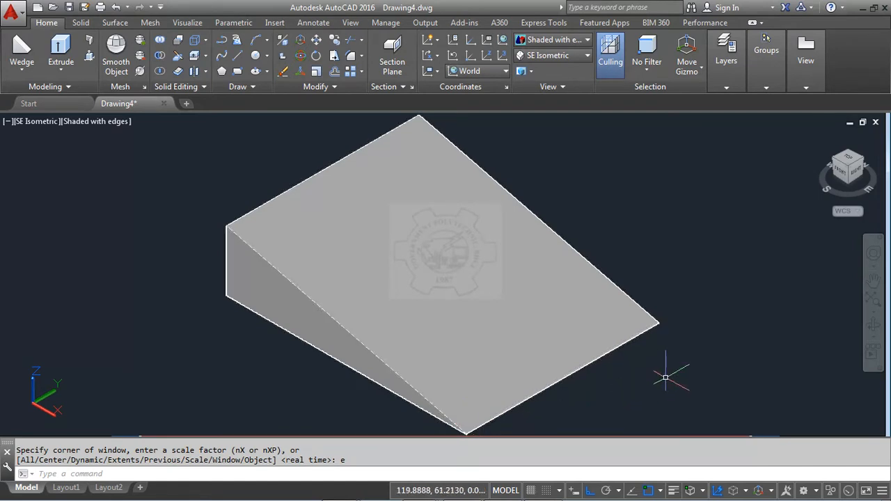
scroll(688, 349, down, 4)
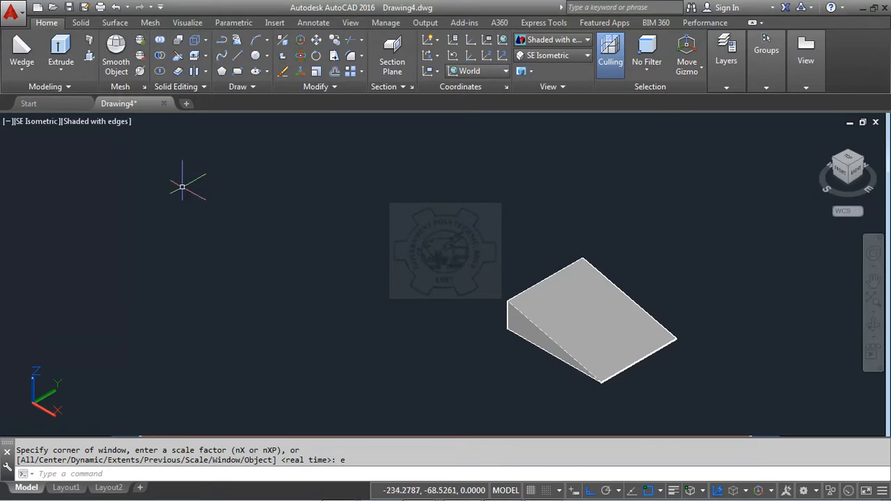
click(21, 70)
click(28, 92)
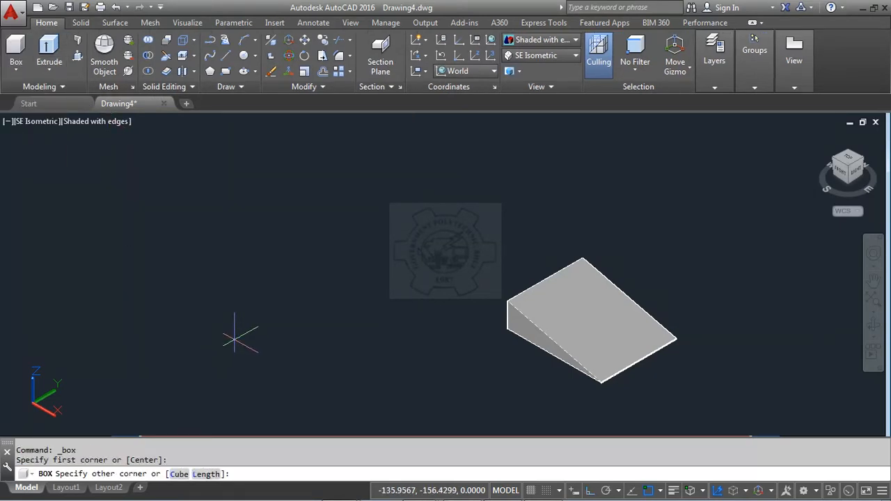
key(F8)
text(@100,80,25)
key(Return)
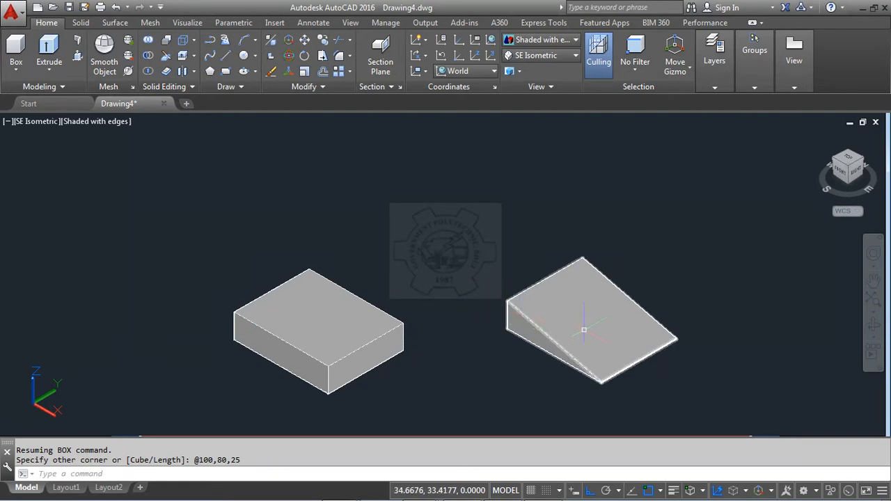
Move the wedge by the far upper corner of its high edge onto the nearest upper-left corner of the box's top face.
text(m)
key(Return)
click(556, 363)
key(Return)
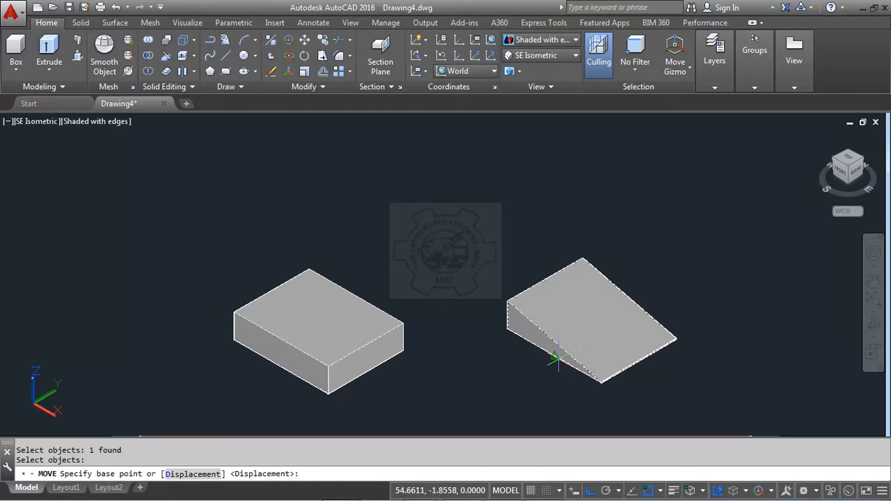
click(582, 256)
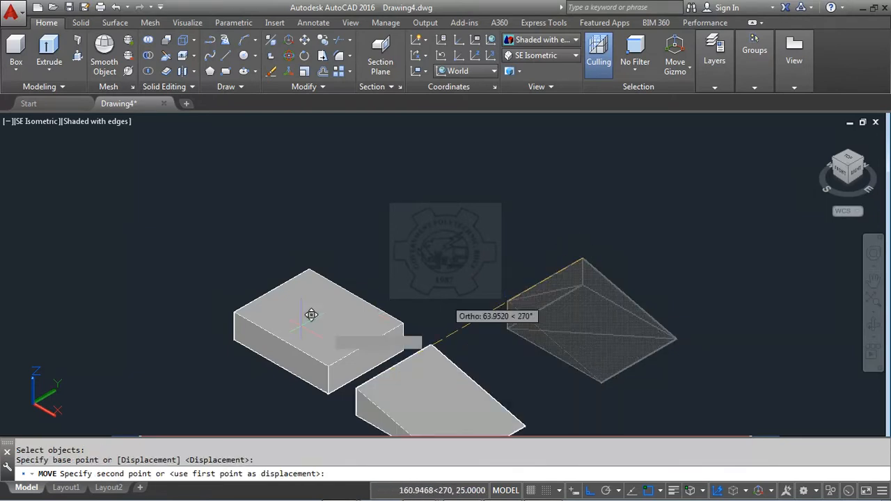
click(238, 314)
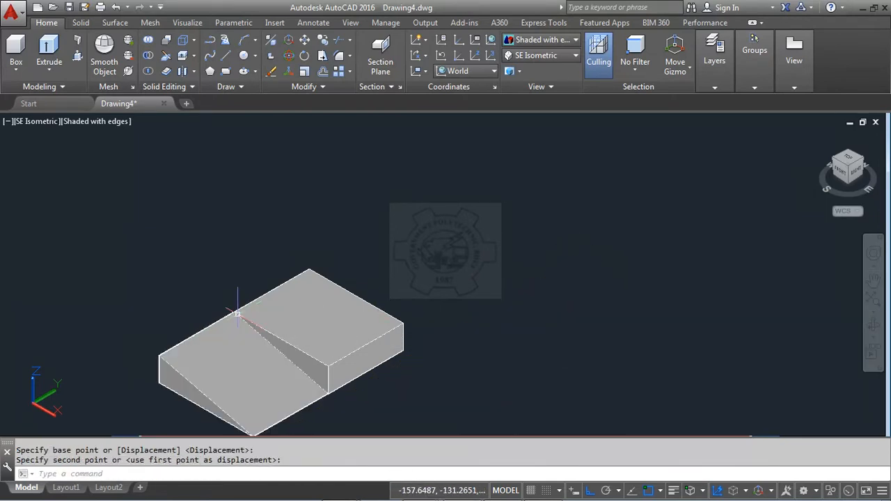
Create a wedge with the Cube option and a length of 10, starting at the top corner shared by the box and wedge.
text(z)
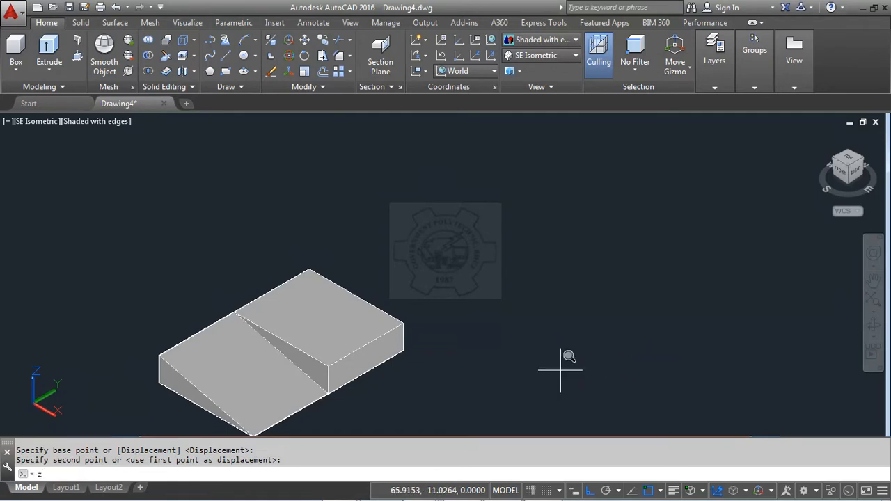
key(Return)
text(e)
key(Return)
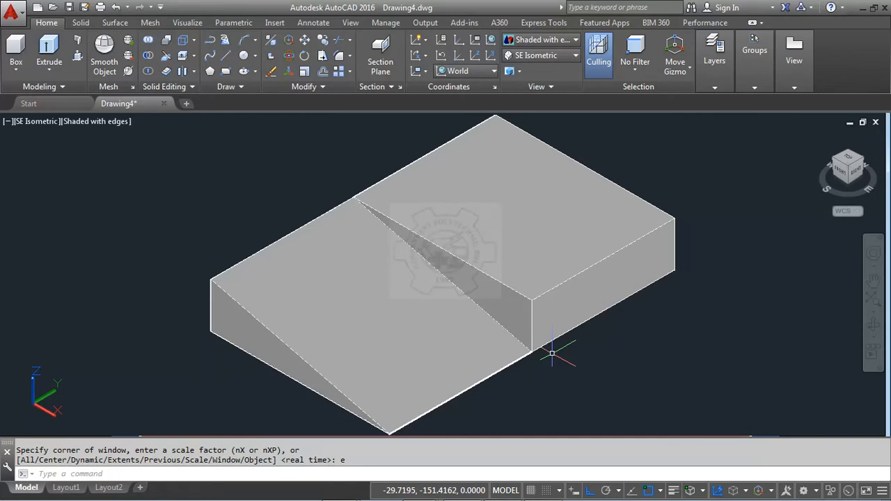
text(wedge)
key(Return)
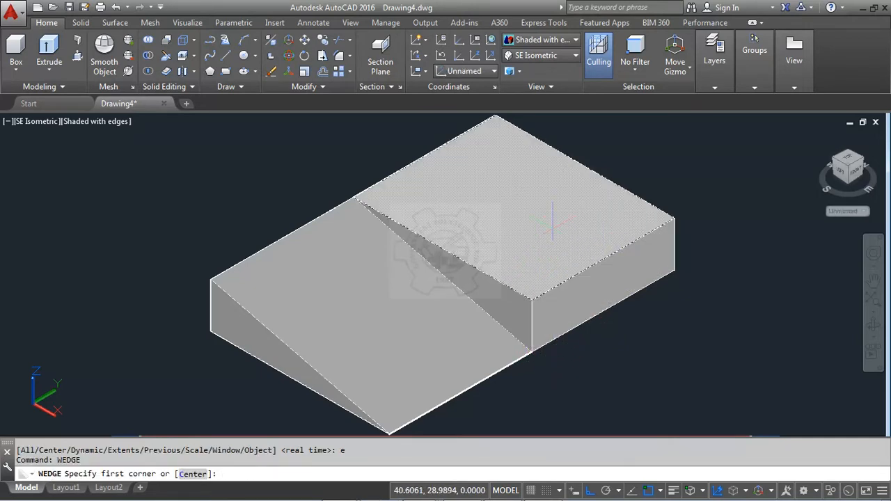
click(353, 198)
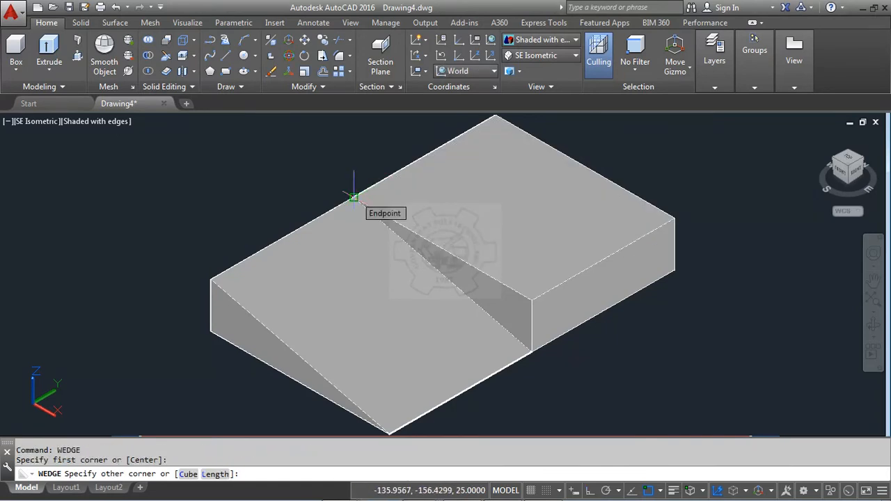
click(188, 474)
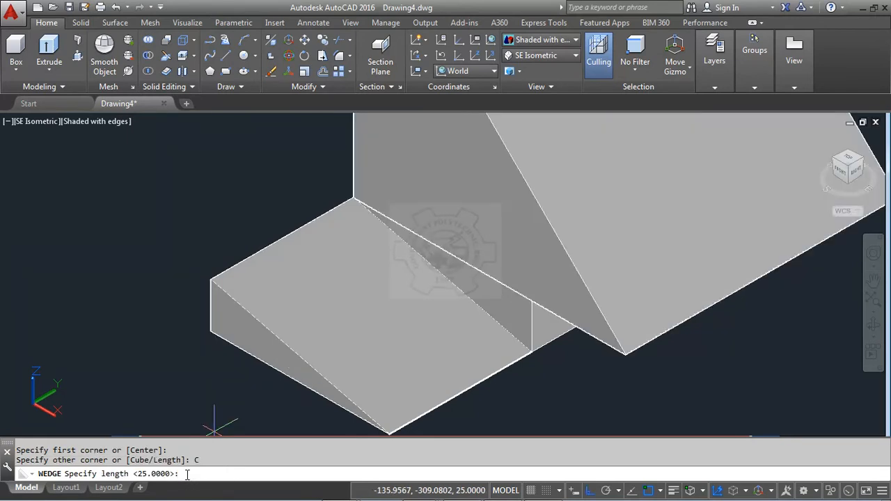
text(10)
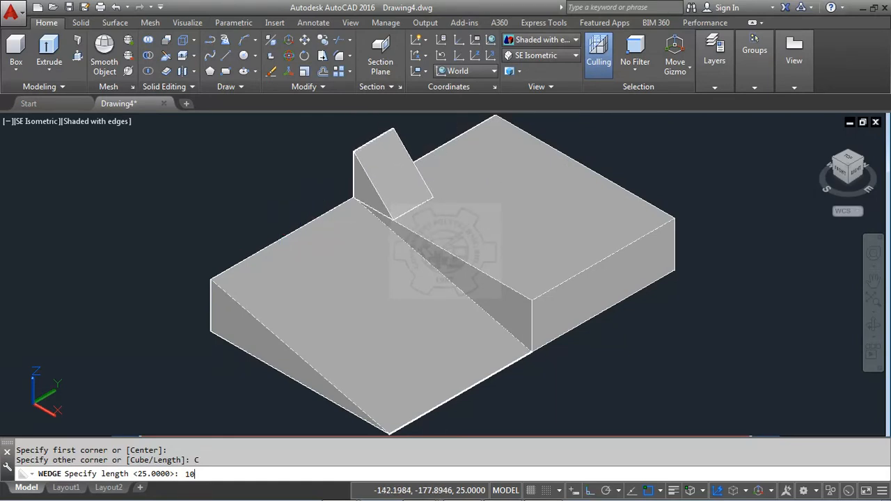
key(F8)
key(F8)
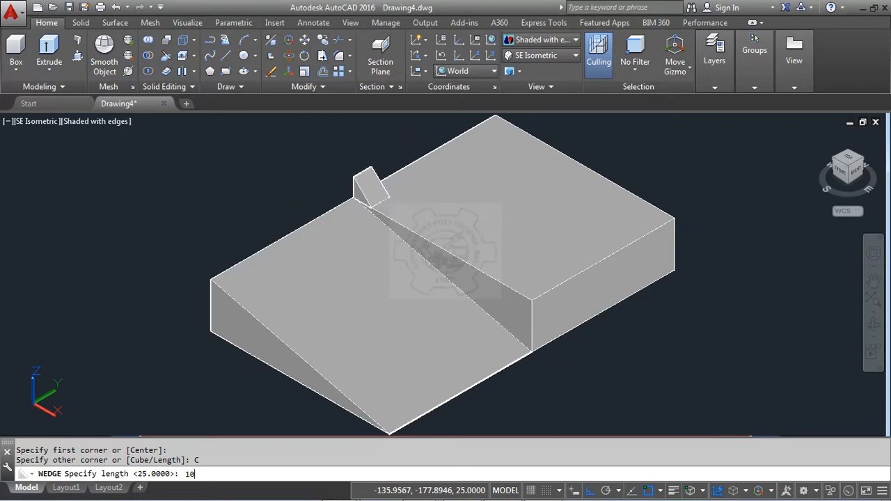
key(Return)
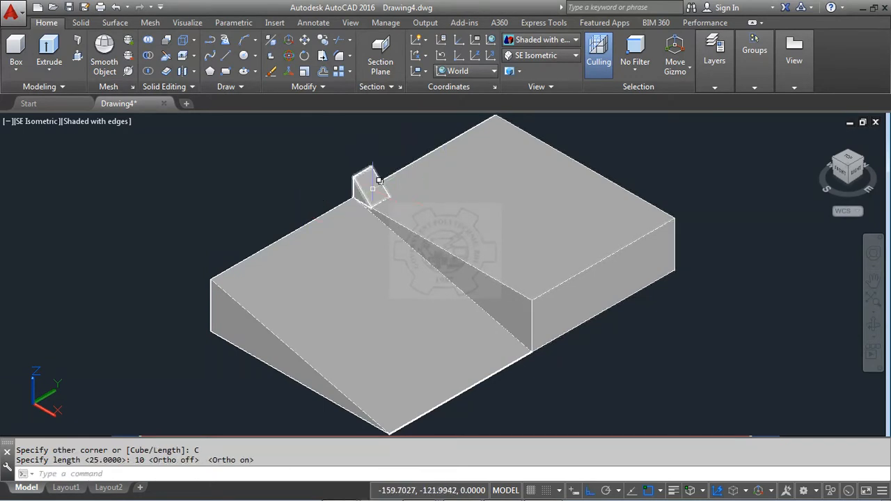
Create a wedge with the Center option in the empty space beside the solids, with a freely picked corner and a height of about 26.
scroll(371, 201, up, 5)
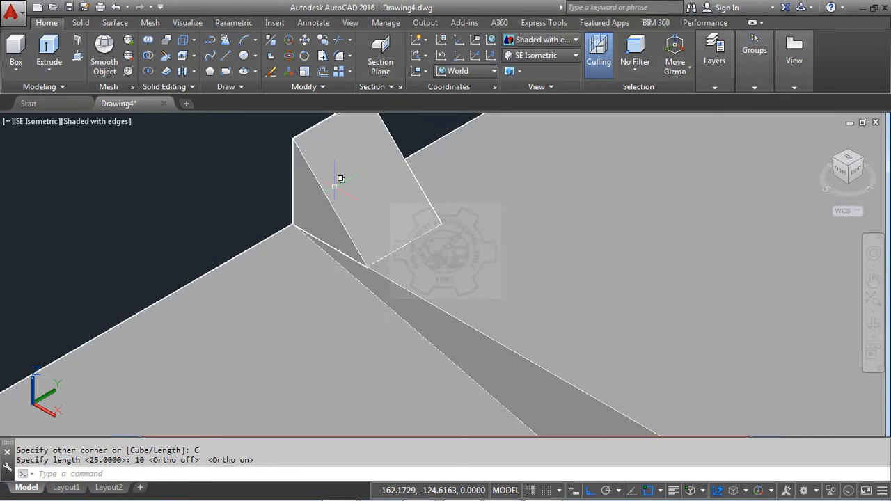
scroll(348, 264, down, 4)
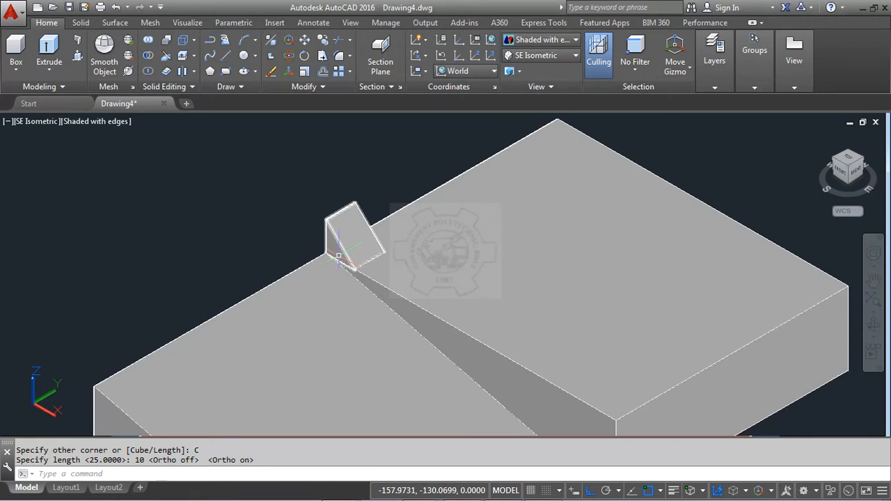
text(wedge)
key(Return)
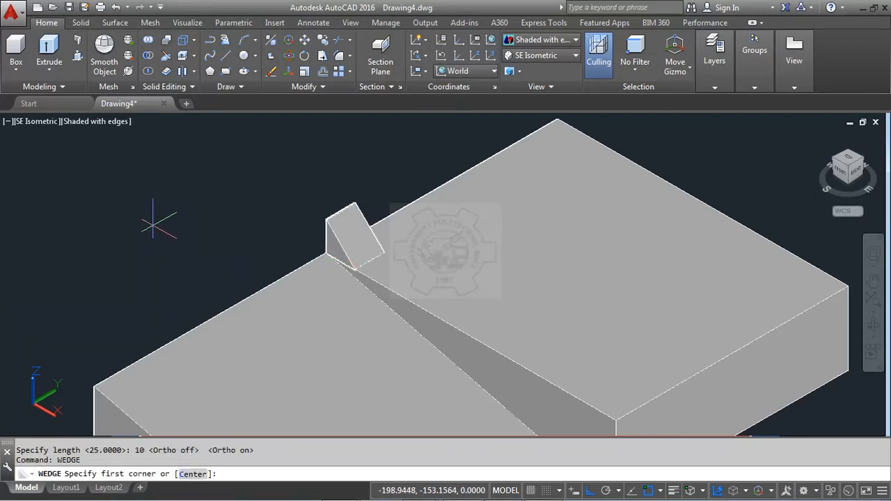
text(c)
key(Return)
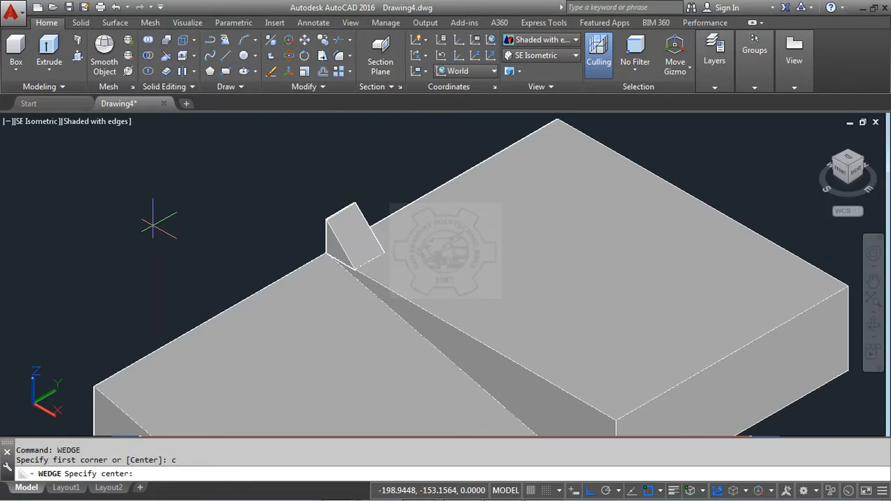
click(153, 225)
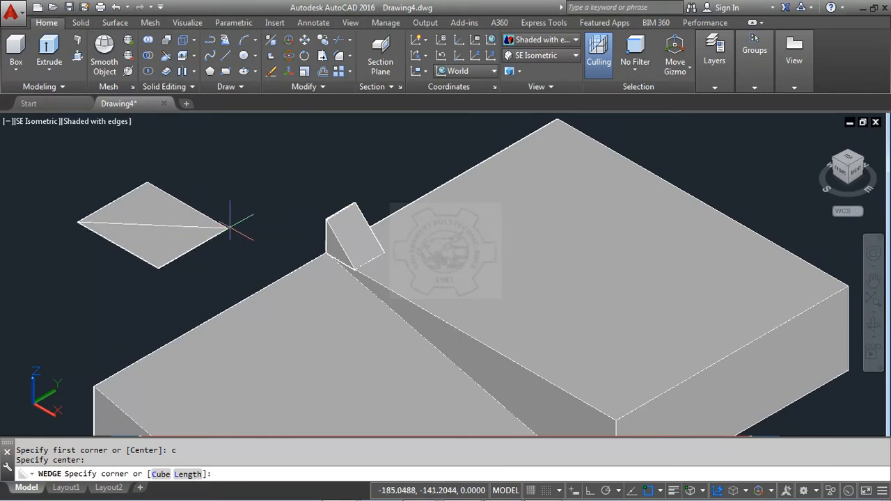
click(243, 257)
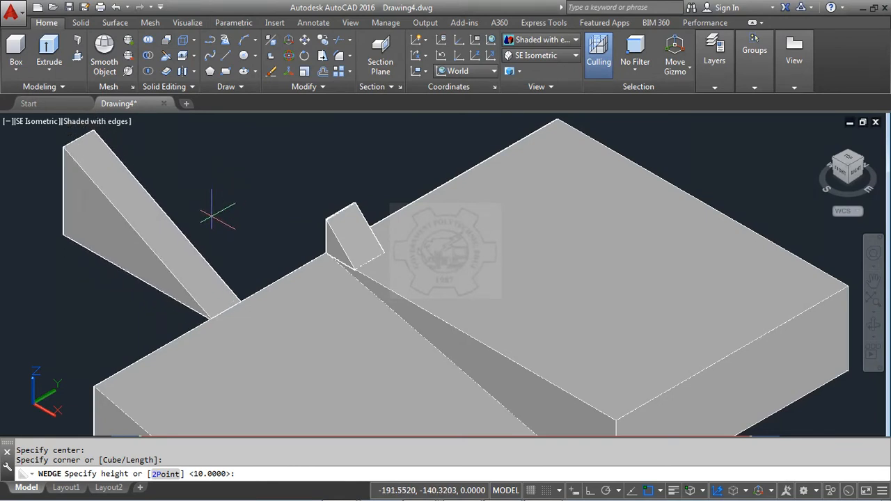
click(212, 216)
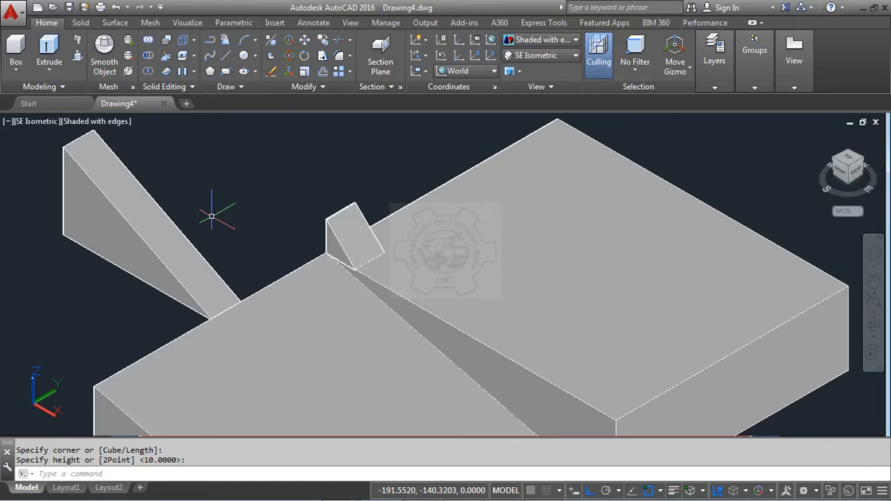
Create a wedge with the Length option in the empty space behind the solids, with length 20, width 80 and height 15.
text(wedge)
key(Return)
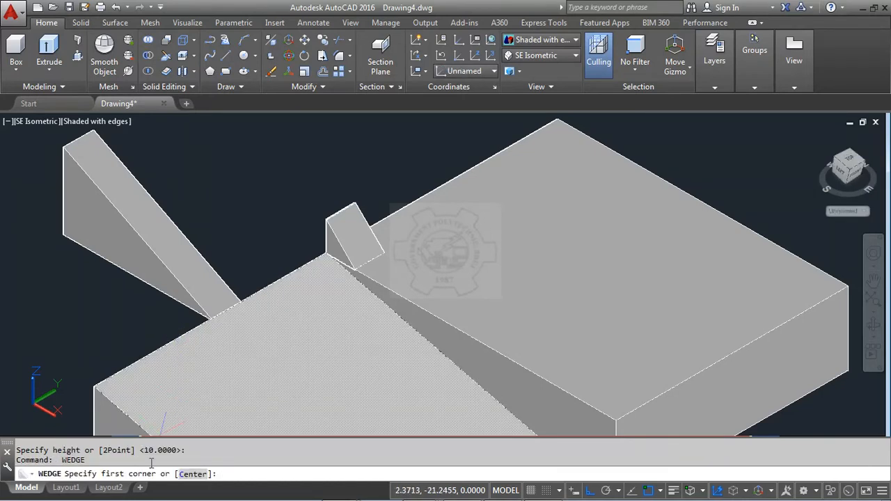
click(247, 186)
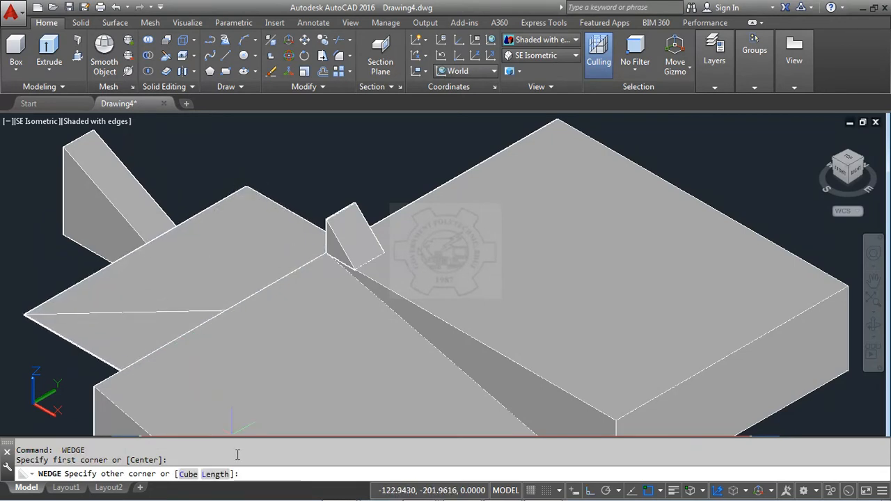
click(217, 475)
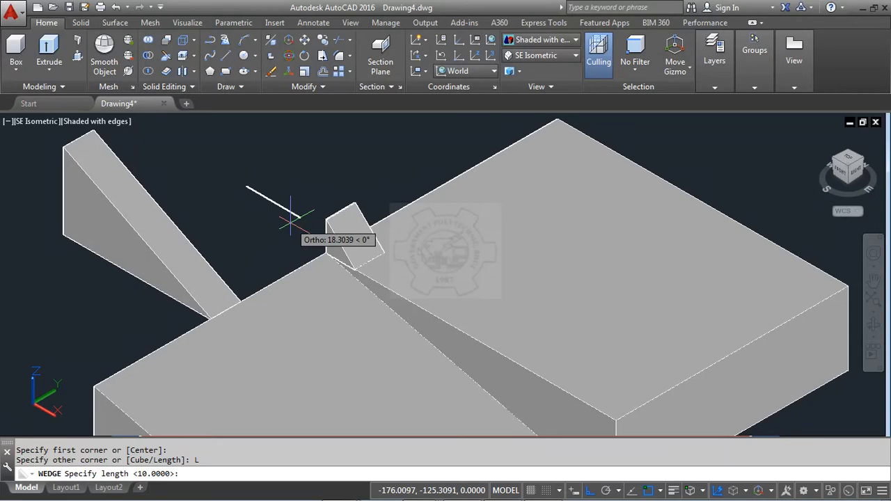
text(20)
key(Return)
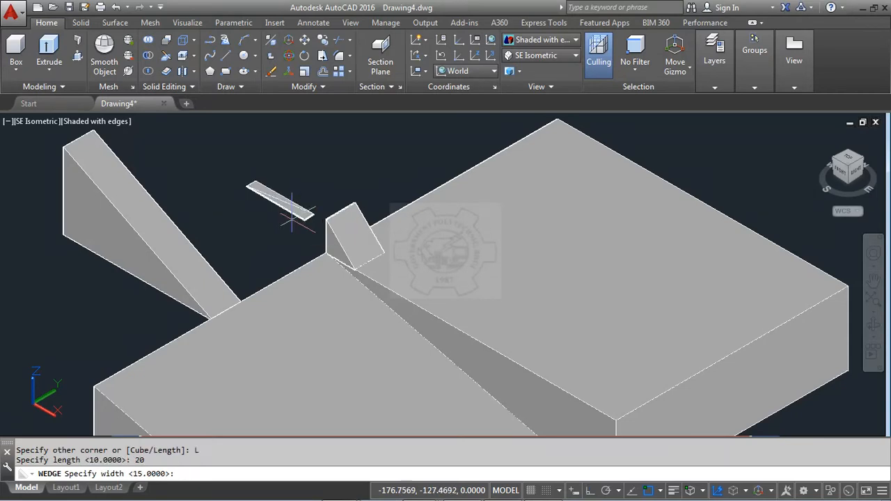
text(80)
key(Return)
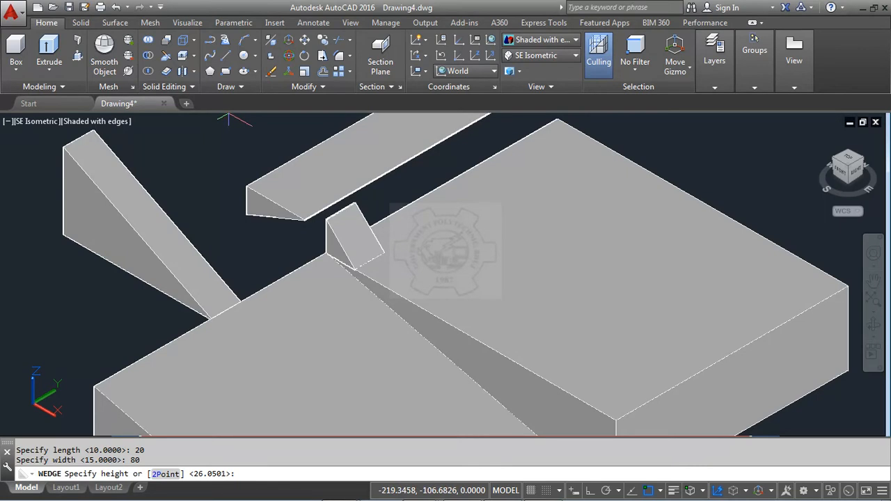
text(15)
key(Return)
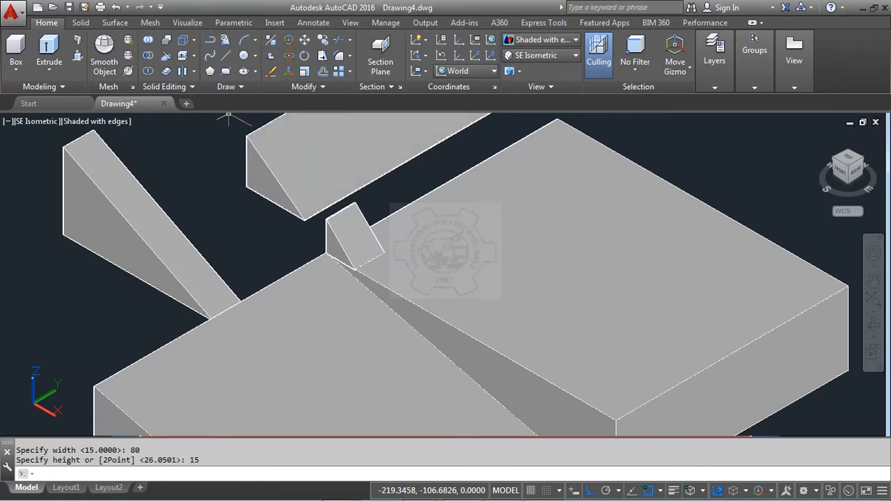
scroll(246, 243, down, 4)
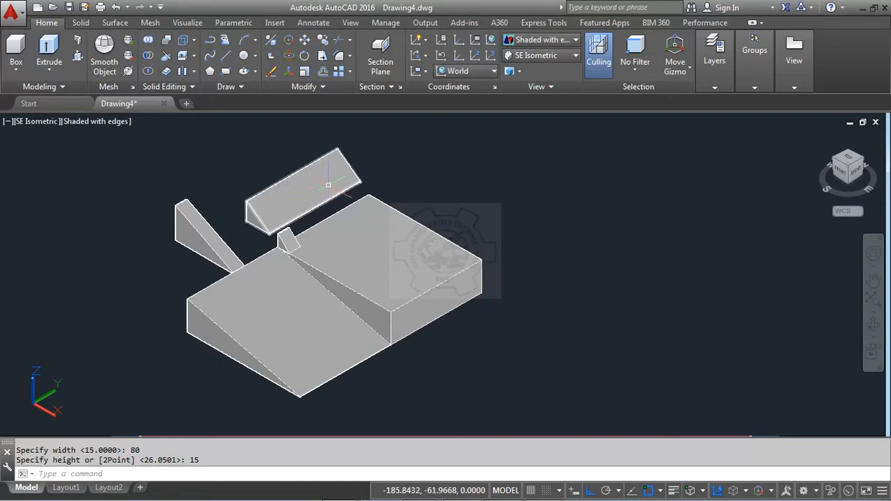
click(316, 237)
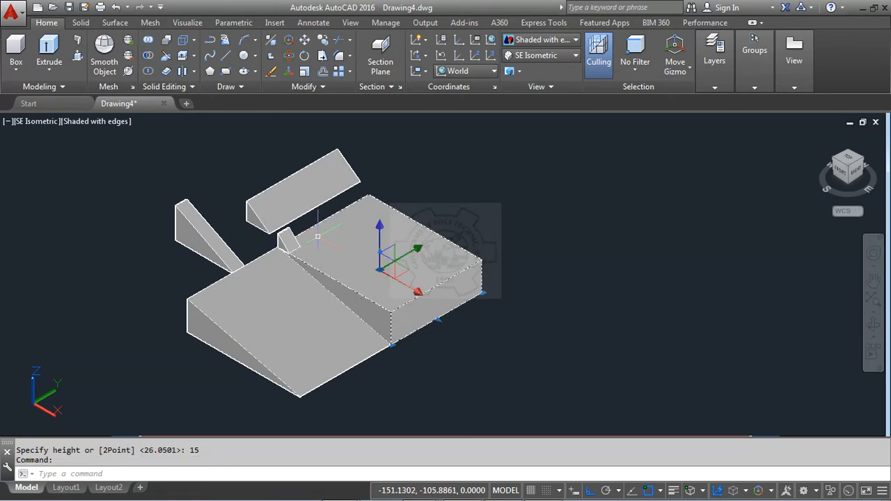
click(300, 202)
click(201, 233)
key(Escape)
key(Escape)
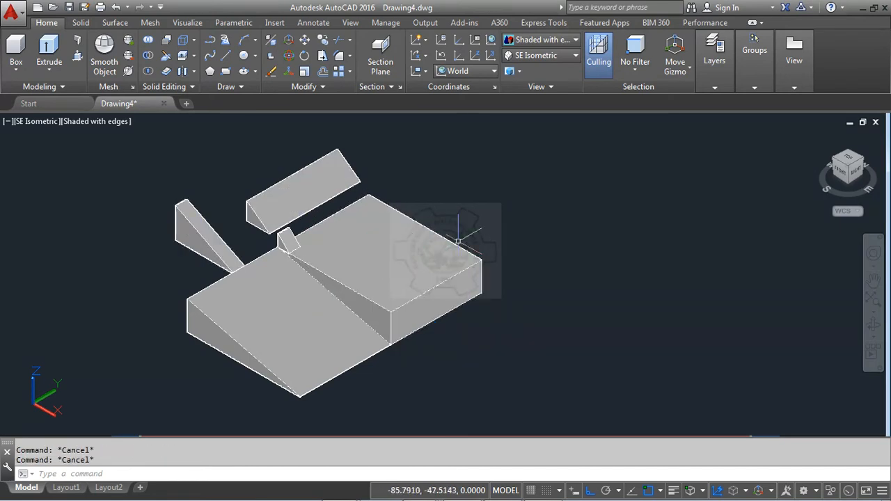
Erase the box and the three smaller wedges, keeping only the large 100 x 80 x 25 wedge.
key(ctrl+a)
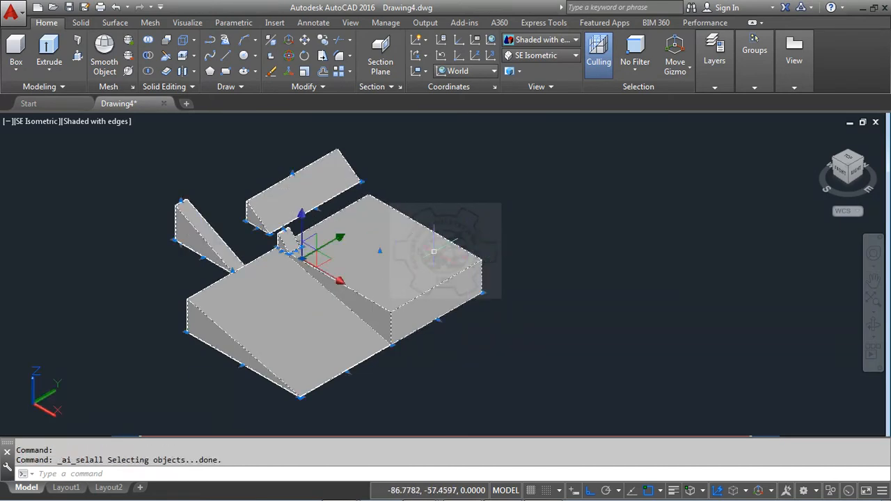
shift+click(286, 318)
key(Delete)
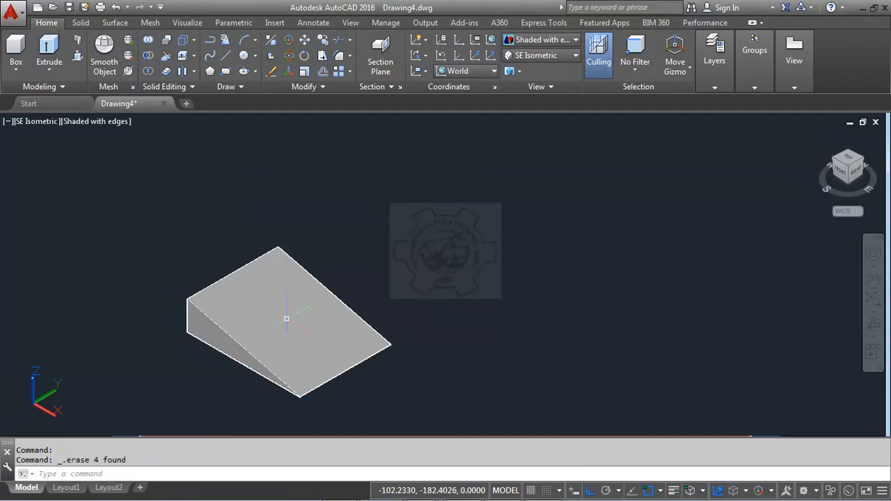
Fit the remaining wedge in the view and display its object properties.
text(z)
key(Return)
text(e)
key(Return)
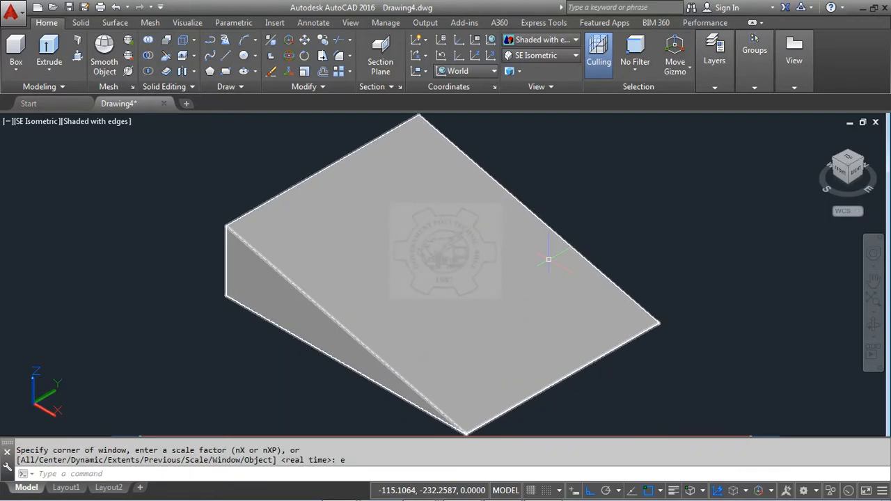
key(ctrl+1)
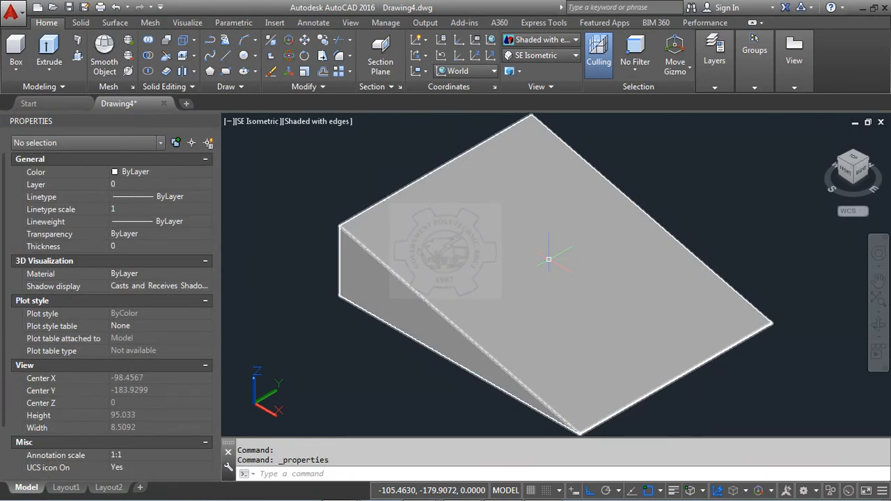
click(427, 276)
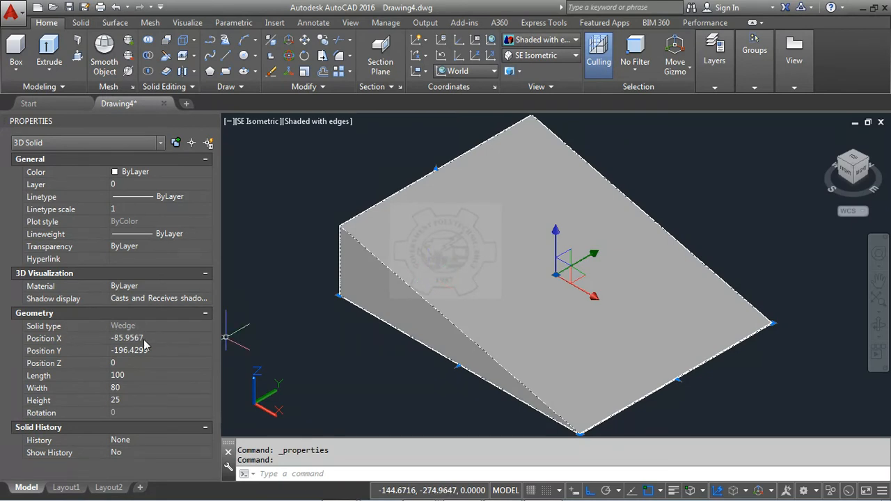
Set the wedge's length to 25, width to 10 and height to 40 in its geometry properties.
click(128, 375)
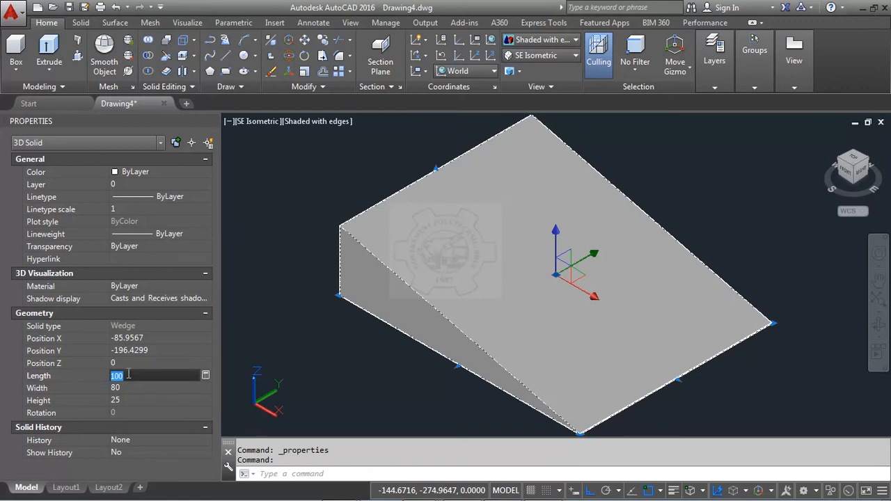
text(25)
key(Tab)
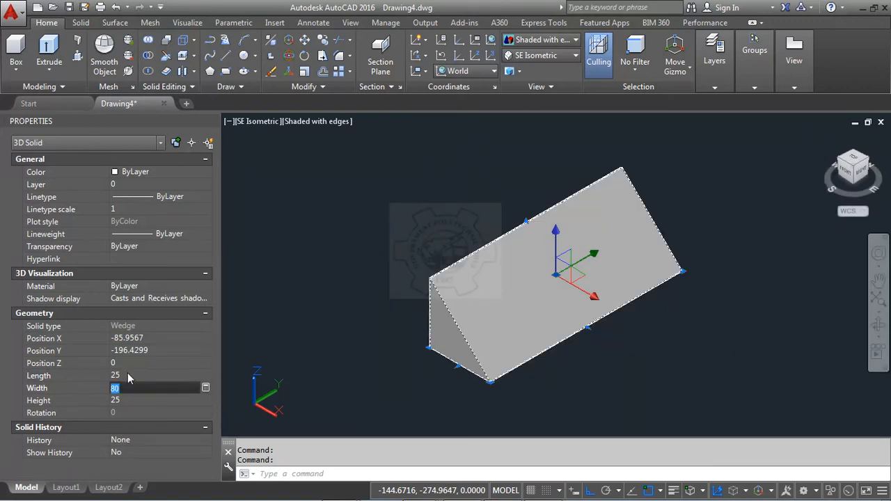
text(10)
key(Tab)
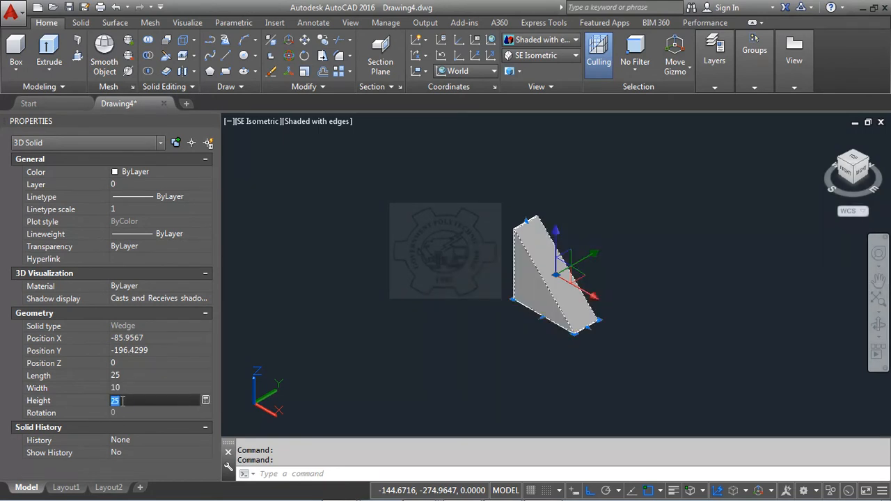
text(40)
key(Tab)
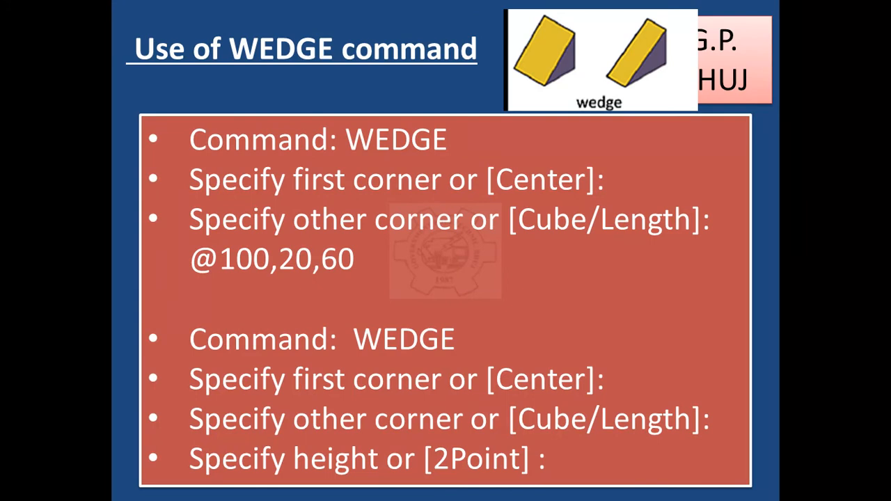
key(Right)
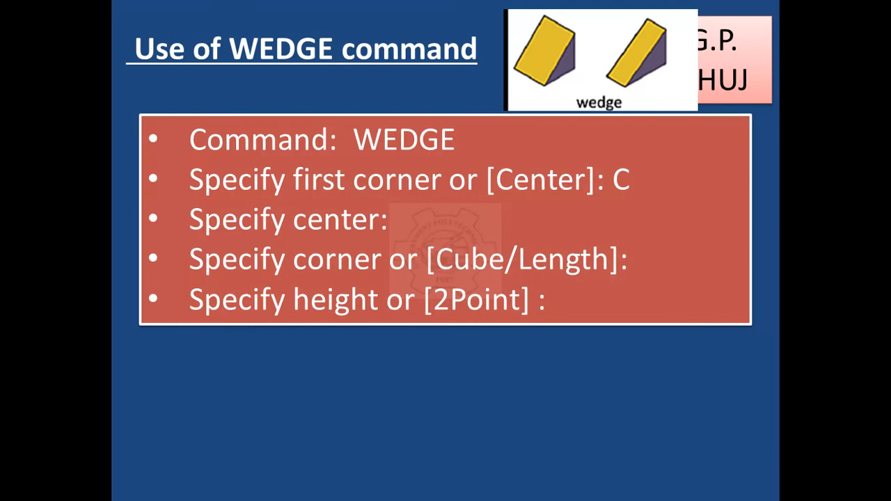
key(Right)
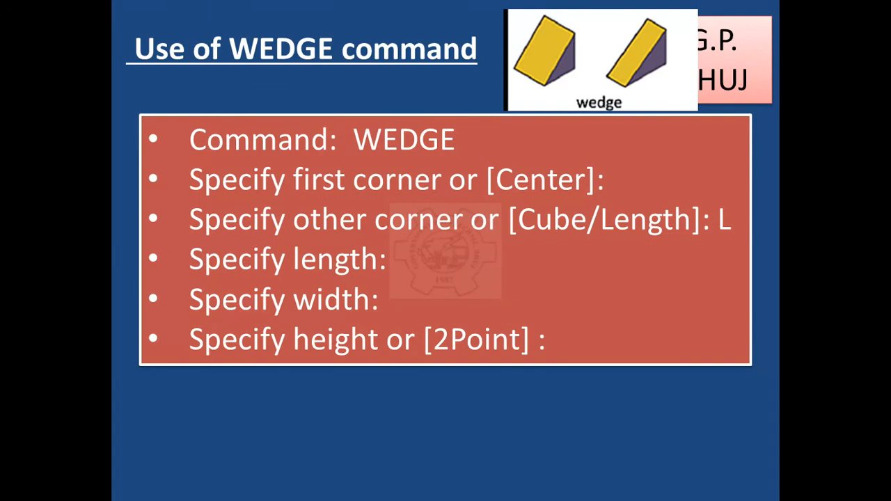